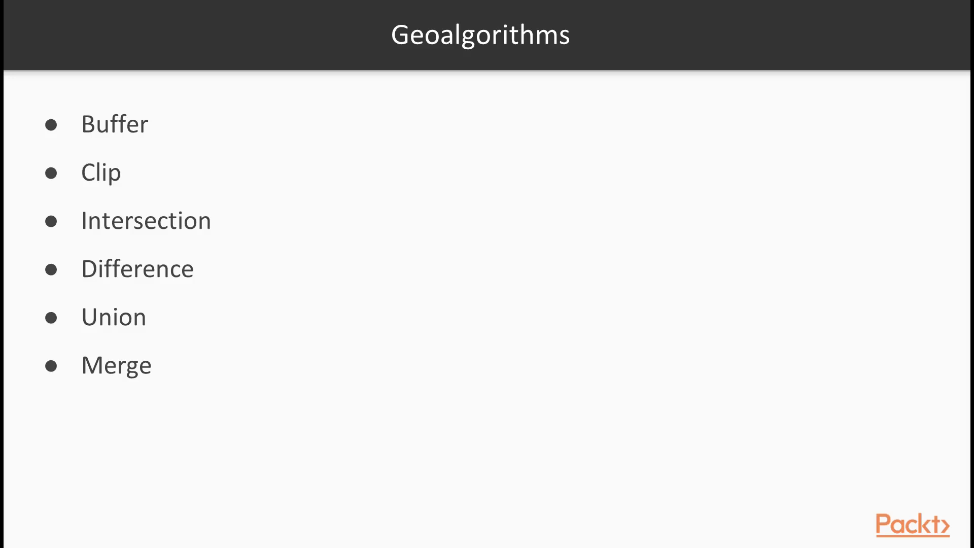
Advance the presentation from the Geoalgorithms slide to the Clipping slide.
key(Right)
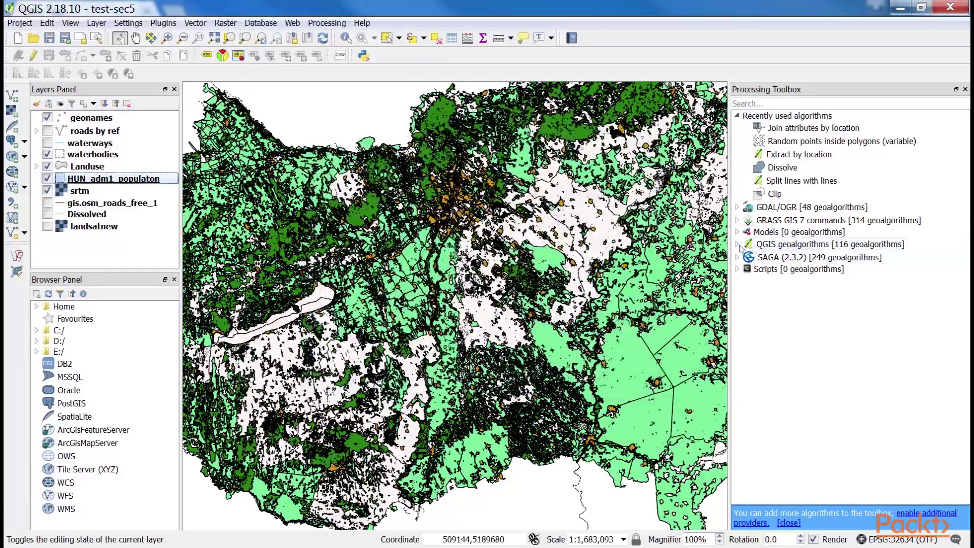
Run the Clip geoalgorithm on roads by ref with a memory: output.
click(738, 244)
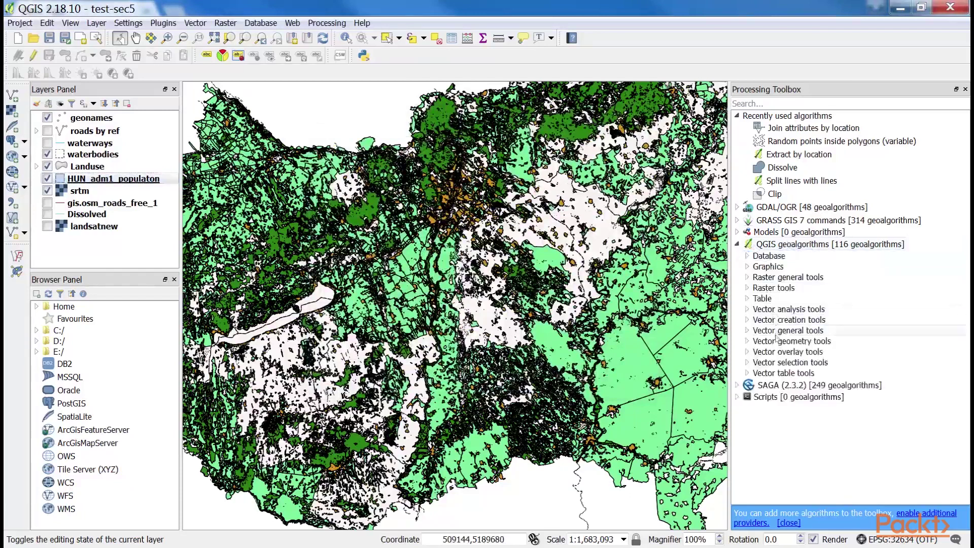
click(747, 352)
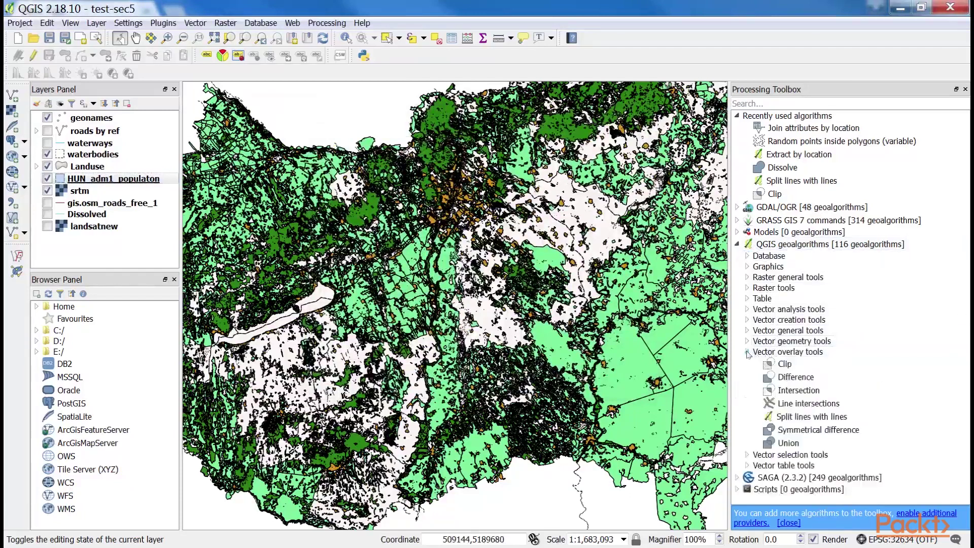
double_click(779, 364)
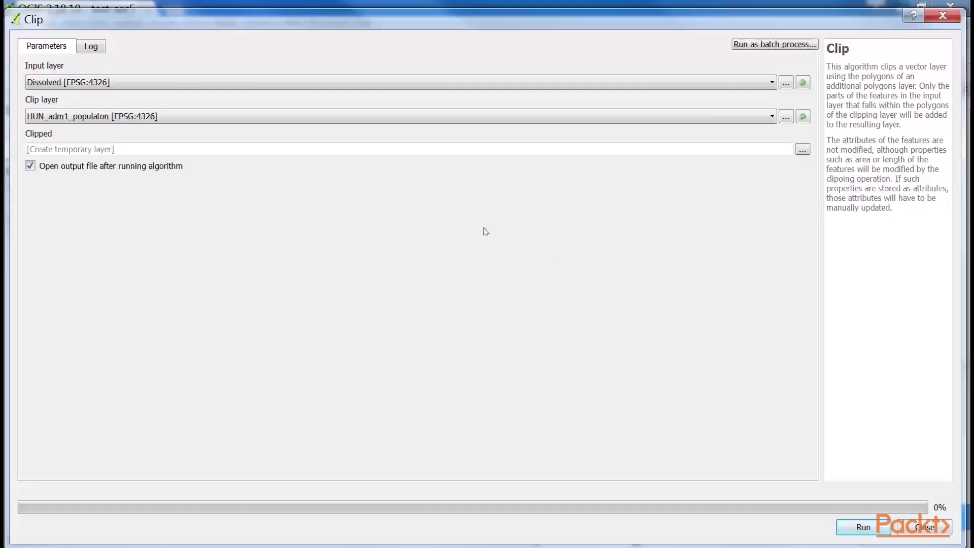
click(346, 82)
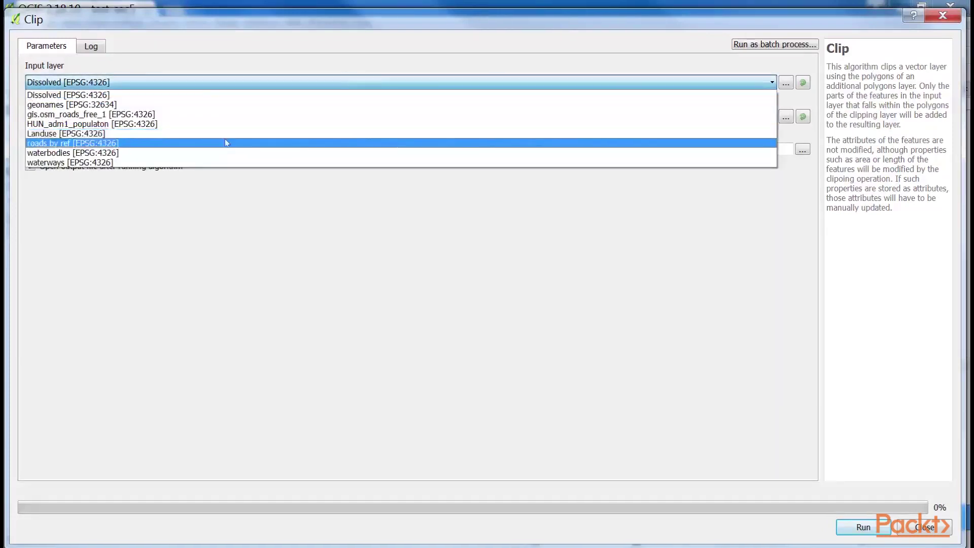
click(227, 143)
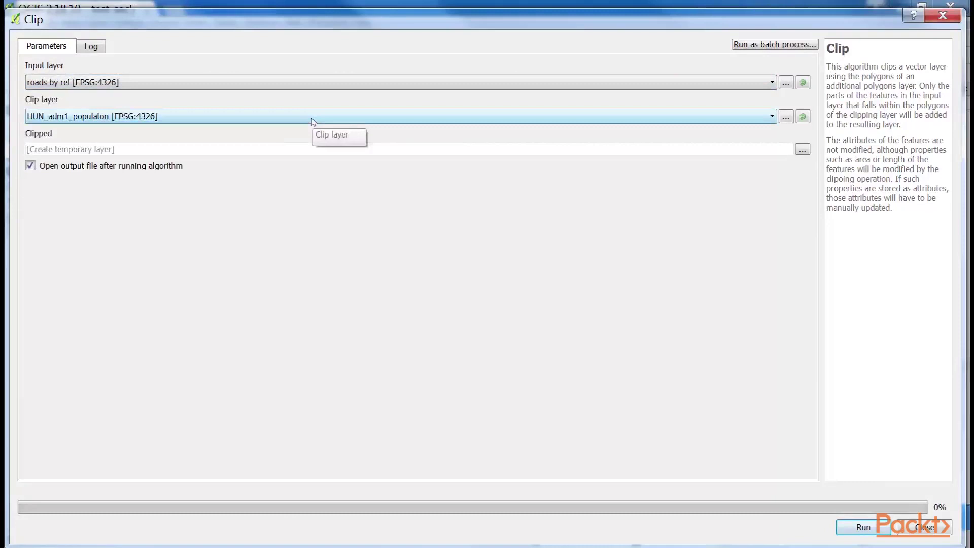
click(235, 155)
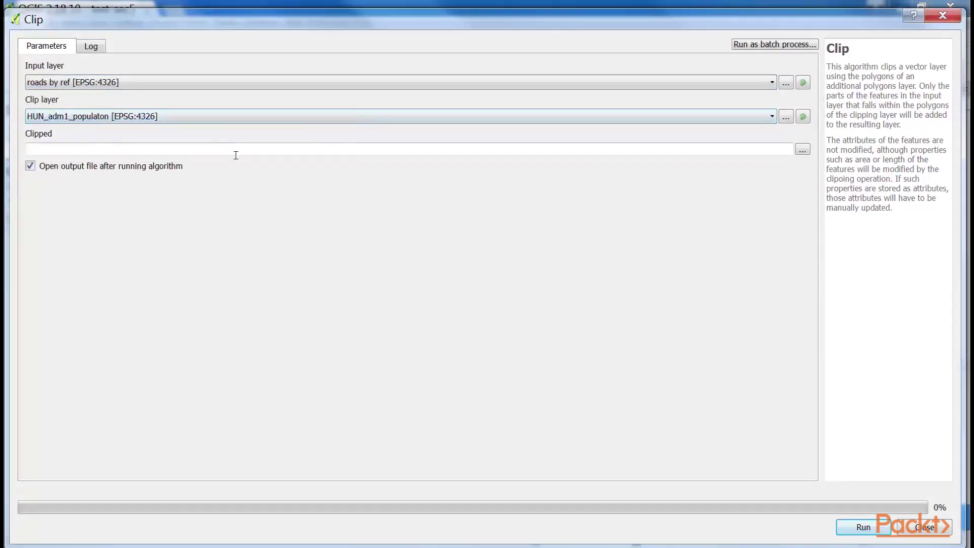
text(memory:)
click(864, 527)
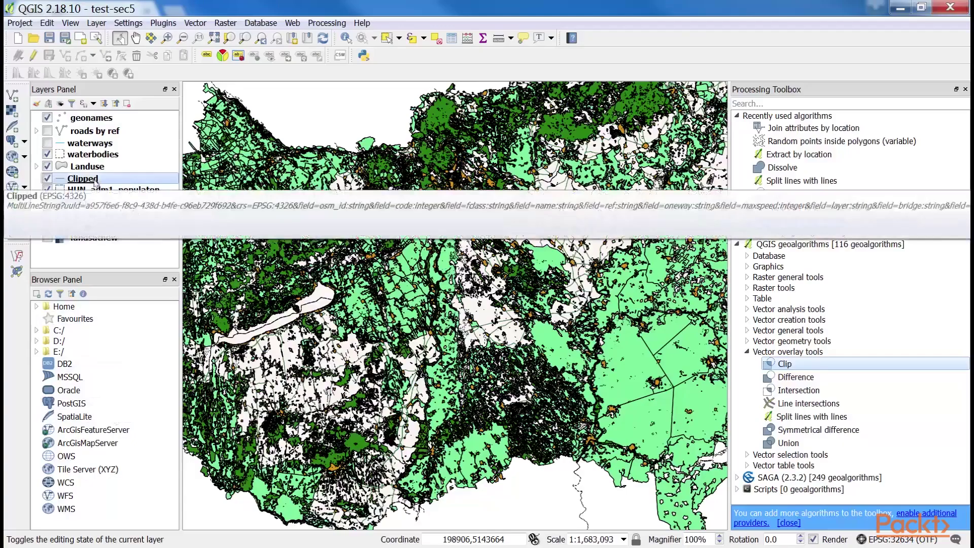
Rename the new Clipped layer to roads_by_ref_Clipped.
right_click(96, 182)
click(136, 470)
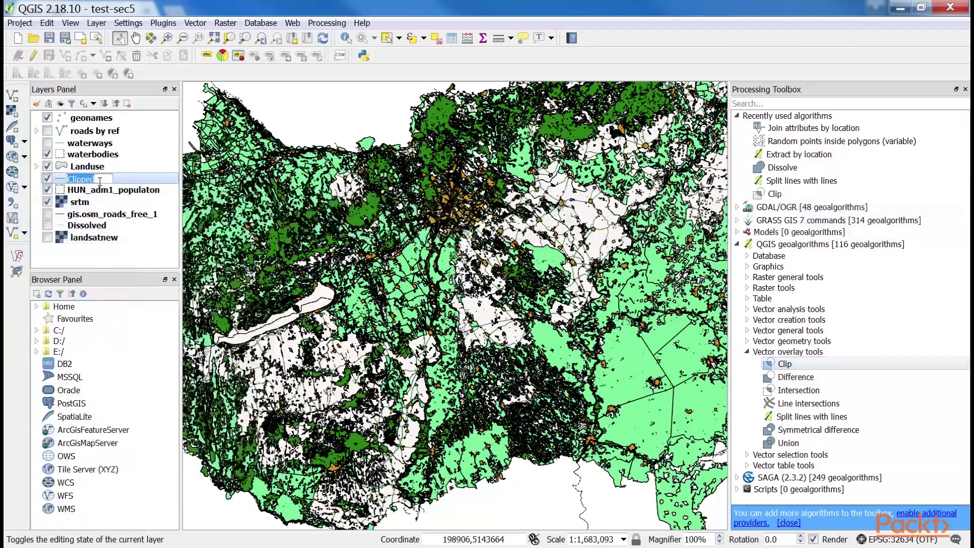
key(Home)
text(roads)
text(_by_ref_)
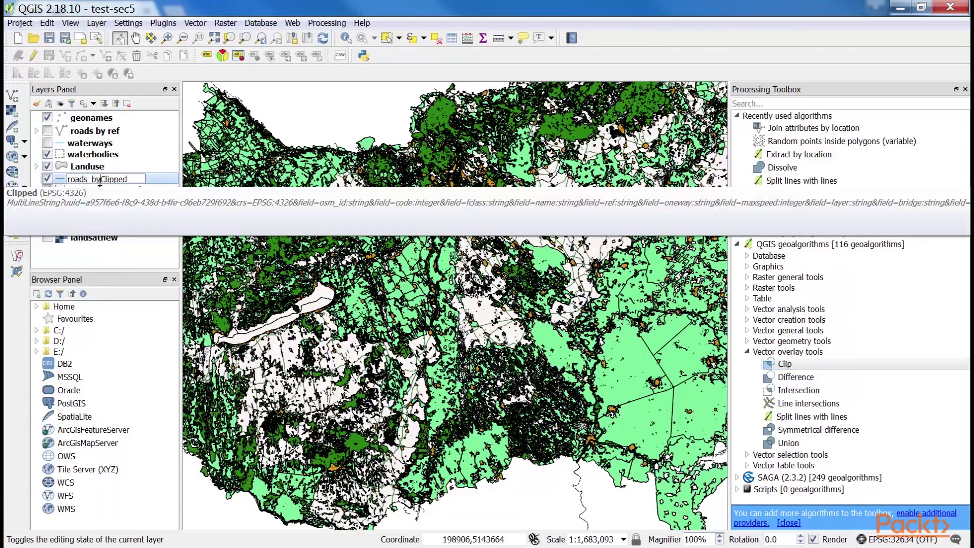
click(174, 145)
Copy the roads by ref style and paste it onto roads_by_ref_Clipped.
right_click(104, 130)
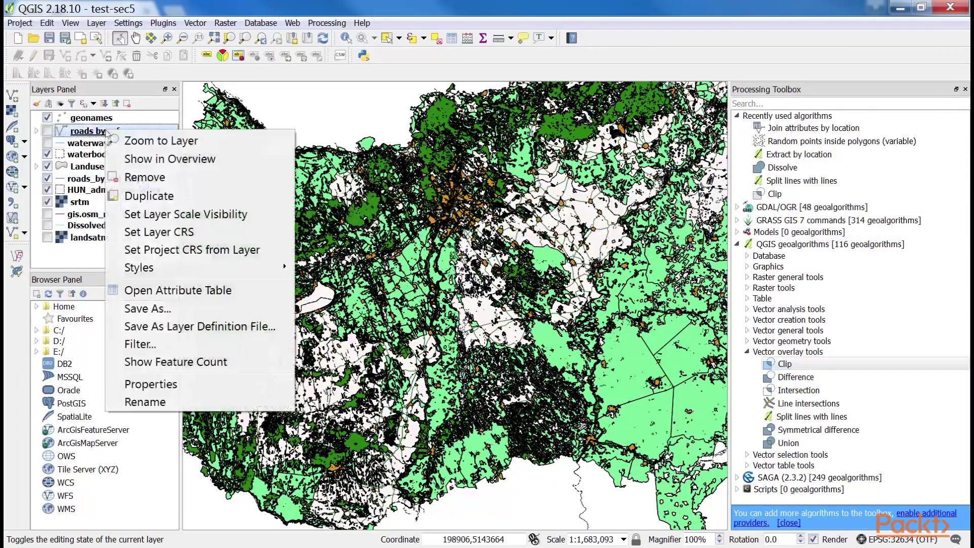
mouse_move(283, 263)
click(359, 276)
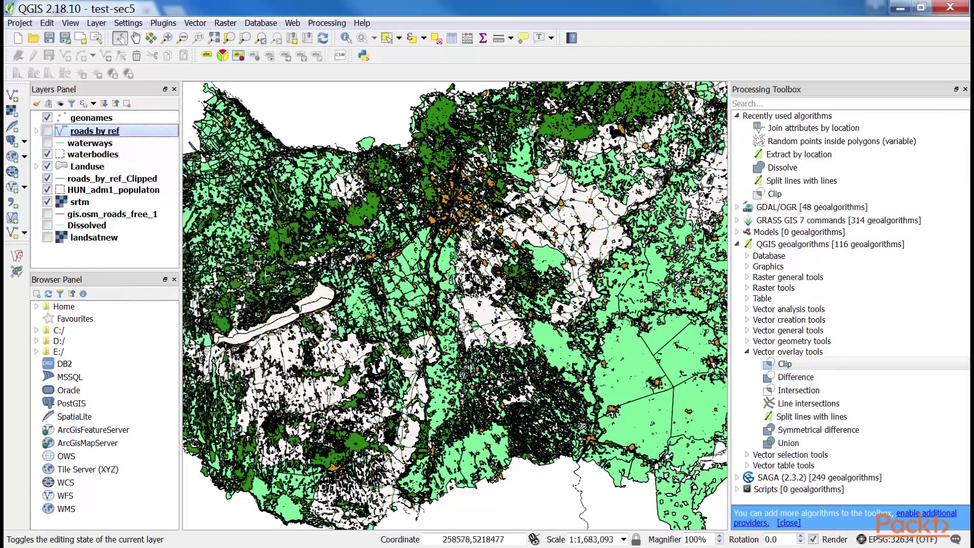
right_click(106, 178)
mouse_move(208, 325)
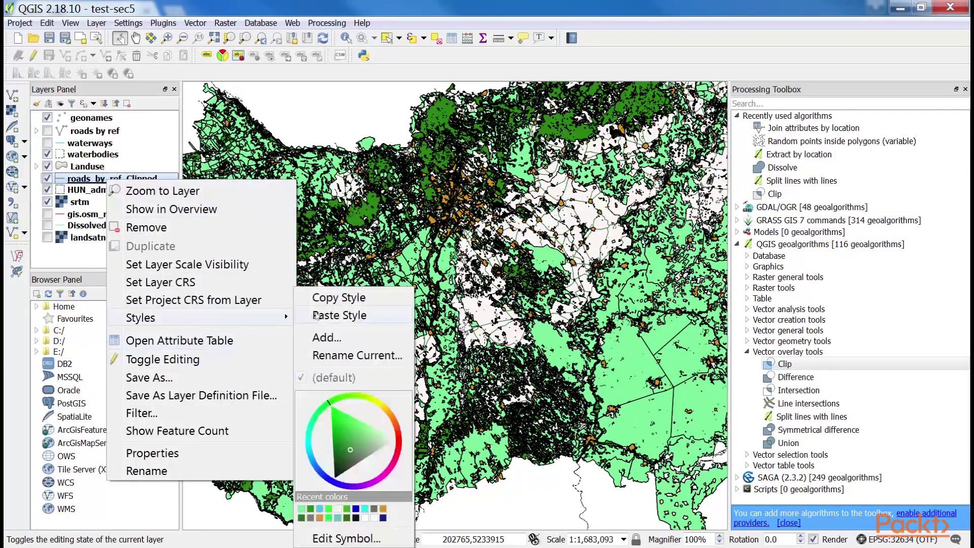
click(330, 315)
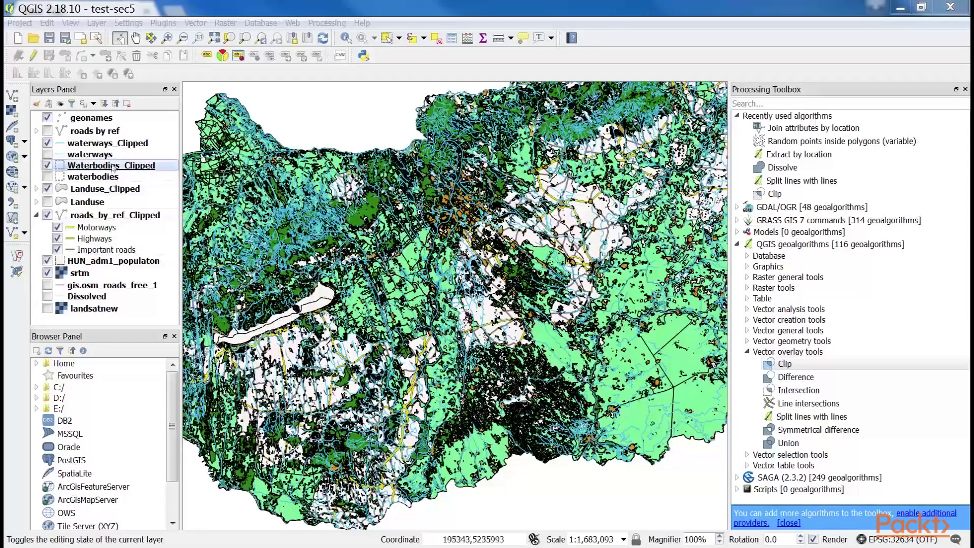
Return to the QGIS window showing the TEST_1 project.
click(317, 400)
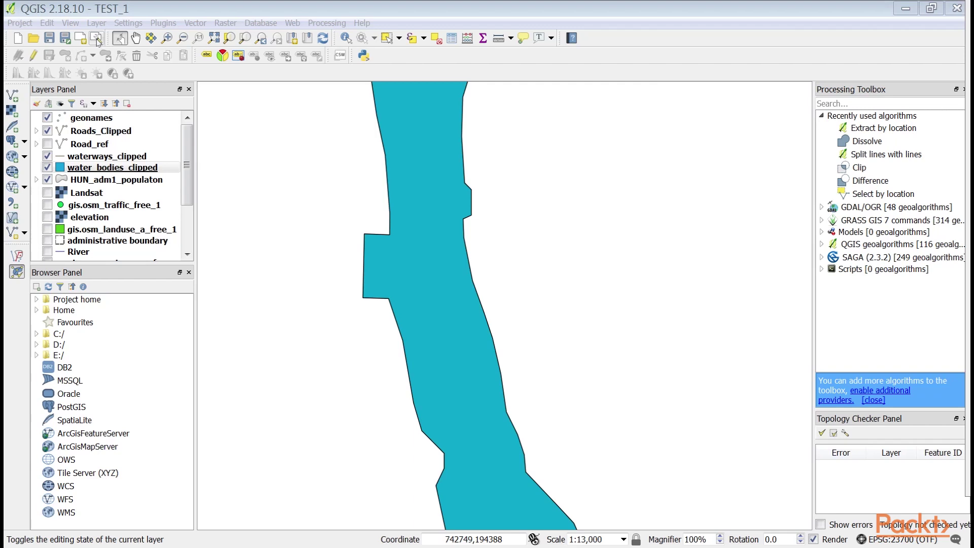
Open the test print composer from the composer manager and select the main map Map 0.
click(96, 38)
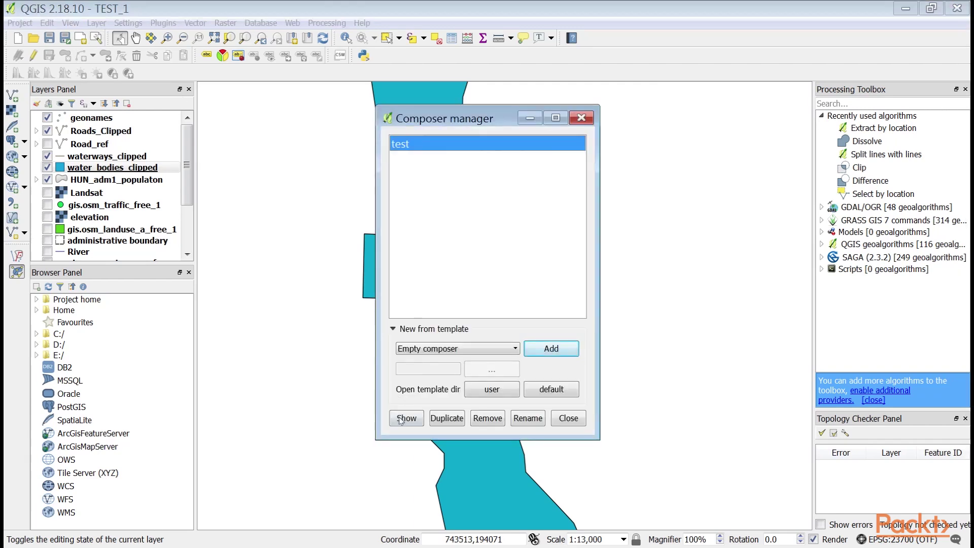
click(401, 420)
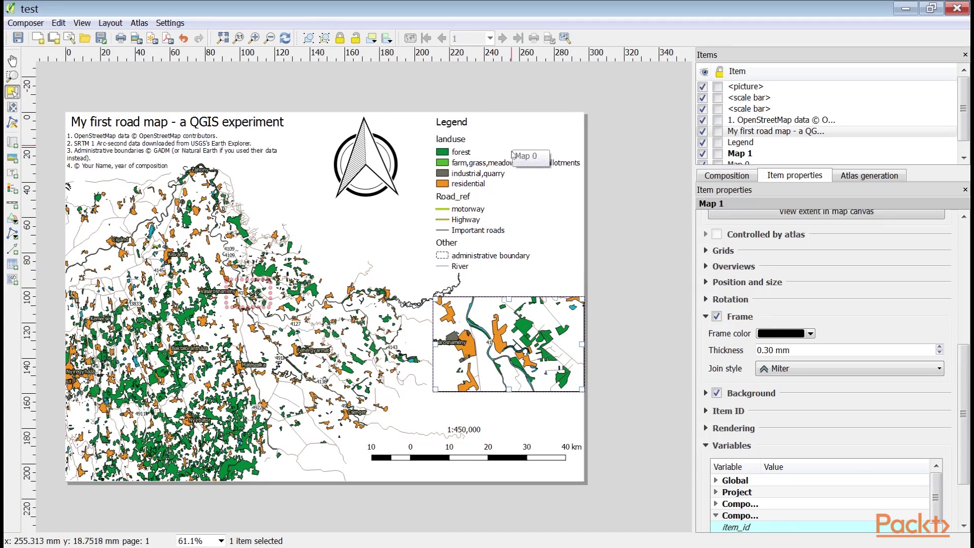
click(512, 228)
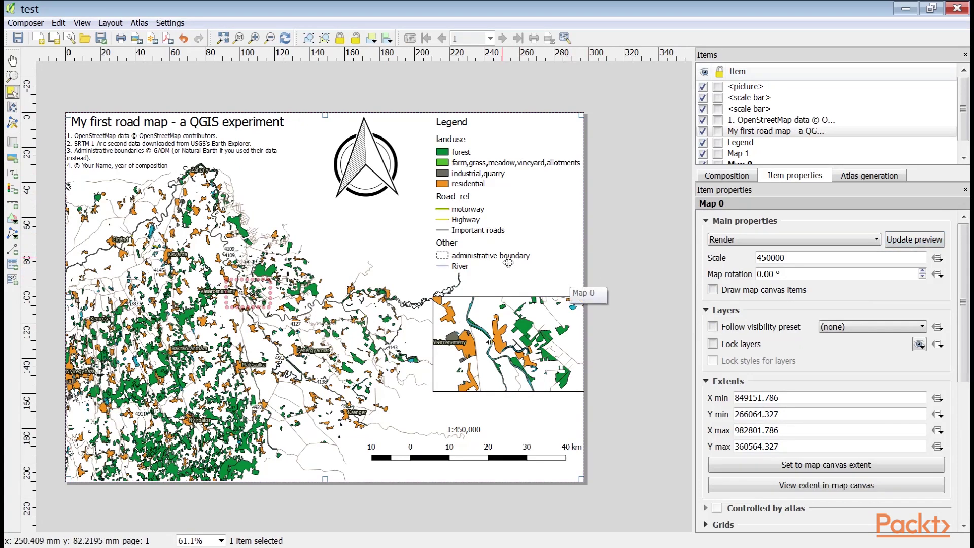
Enable a 0.30 mm black frame around the legend in the test composer.
click(510, 227)
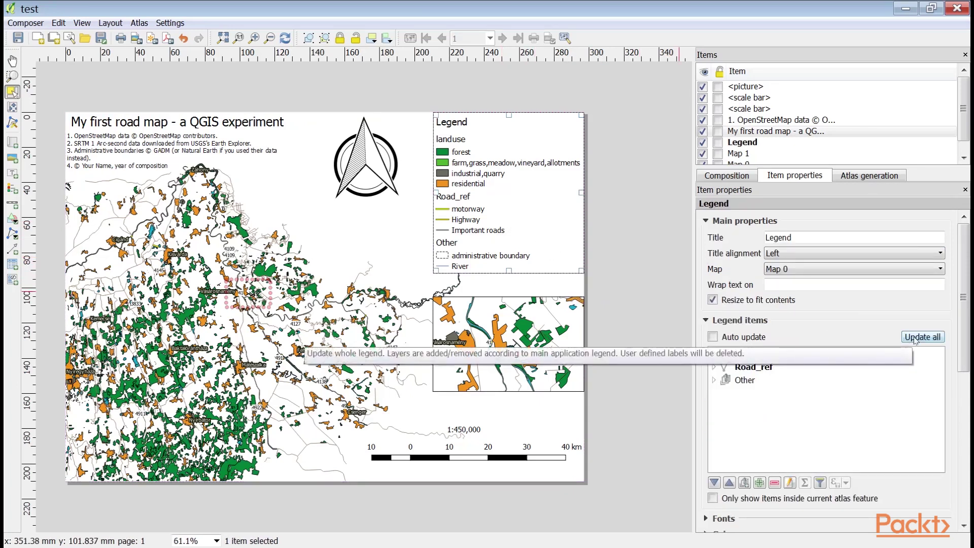
scroll(800, 410, down, 6)
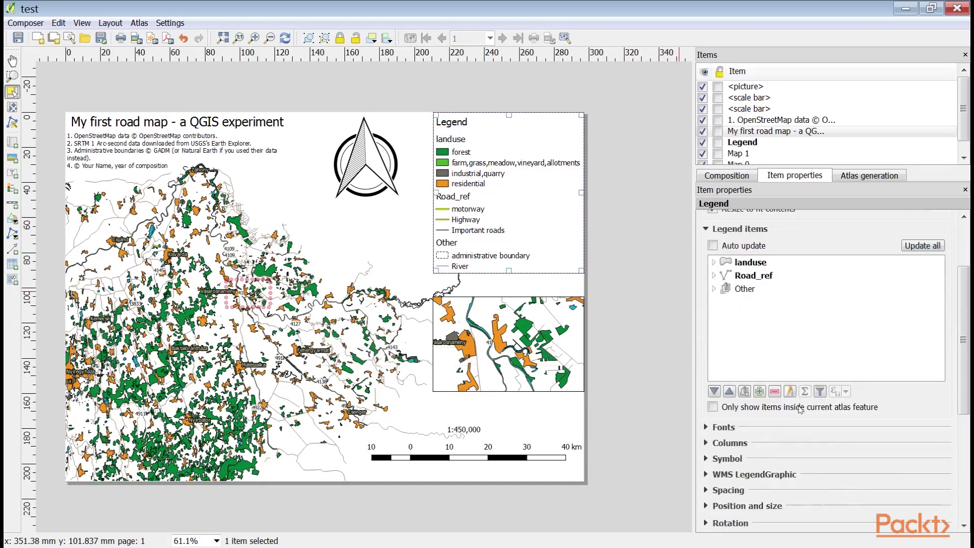
click(716, 448)
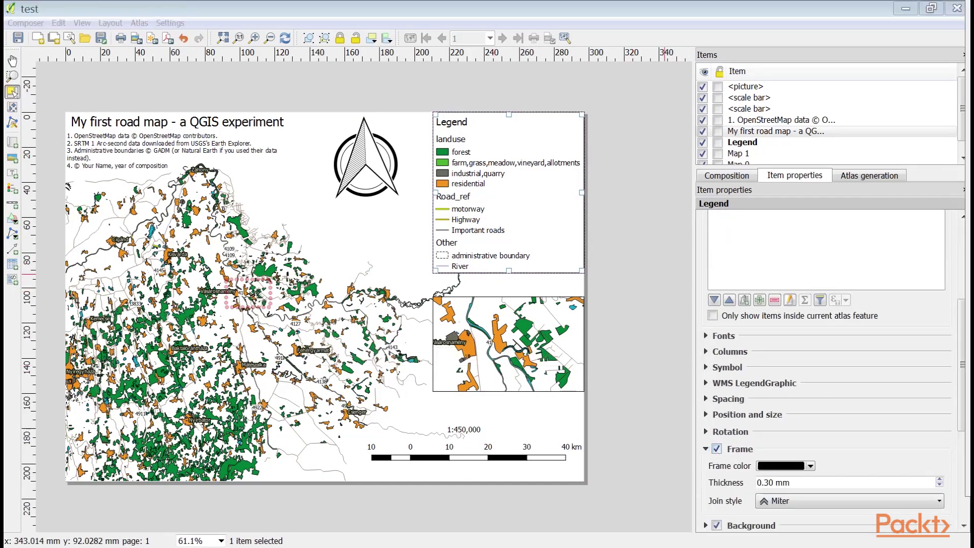
click(373, 260)
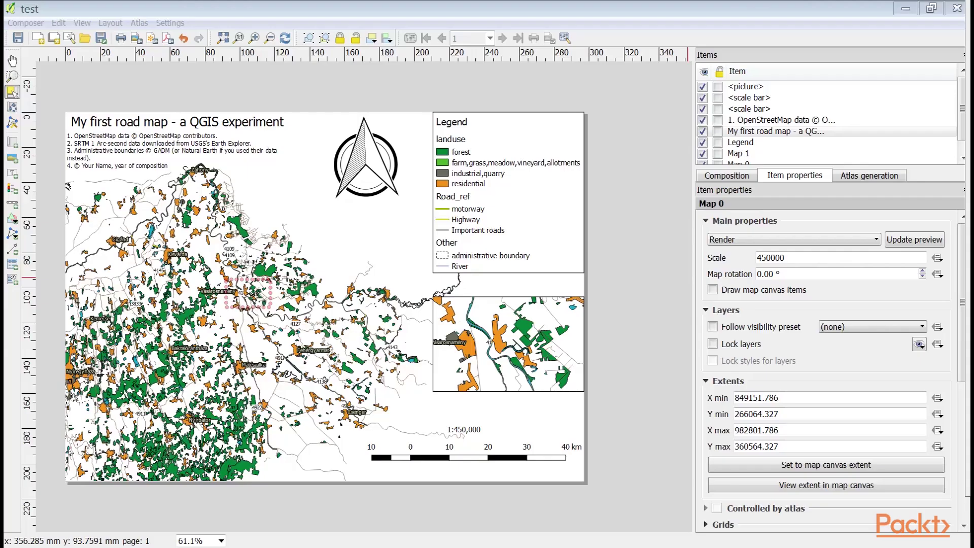
Export the composition as SVG named map in E:/Practical GIS/PracticalGIS_Code.
click(153, 38)
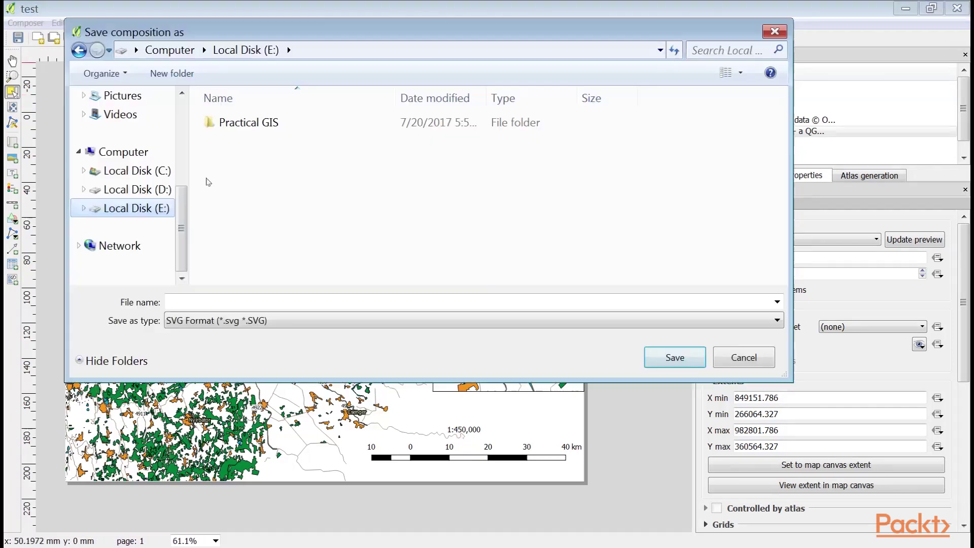
double_click(229, 122)
double_click(229, 122)
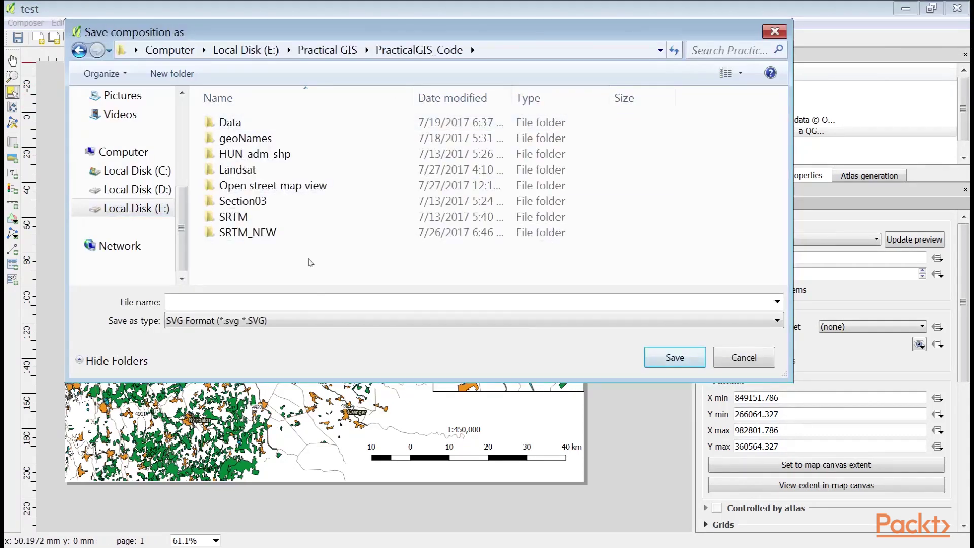
click(315, 303)
text(map)
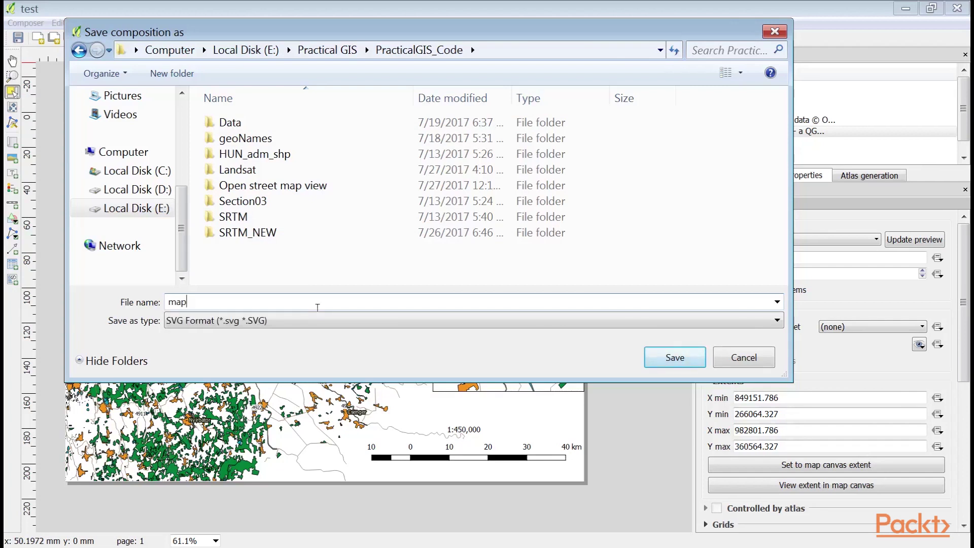
click(675, 358)
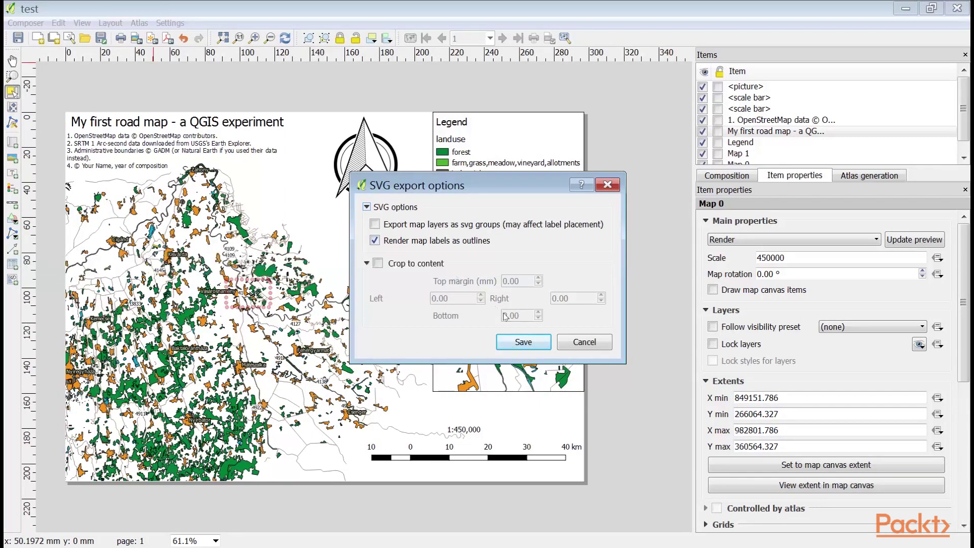
Confirm the SVG export options to write the map file.
click(522, 342)
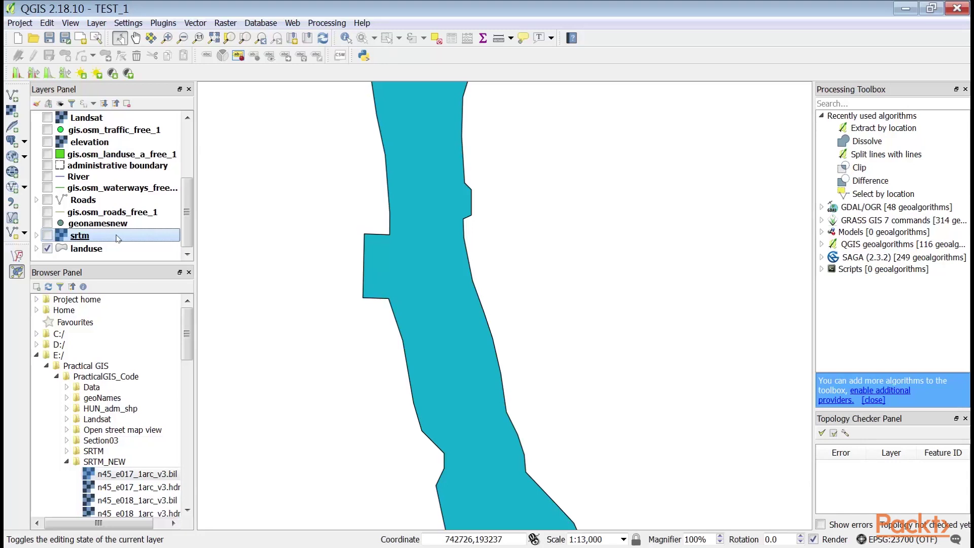
double_click(117, 239)
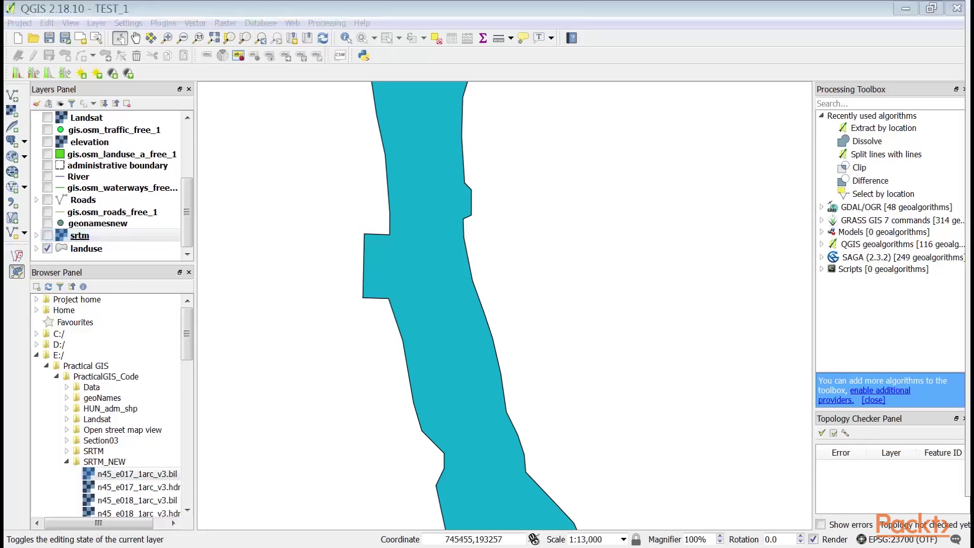